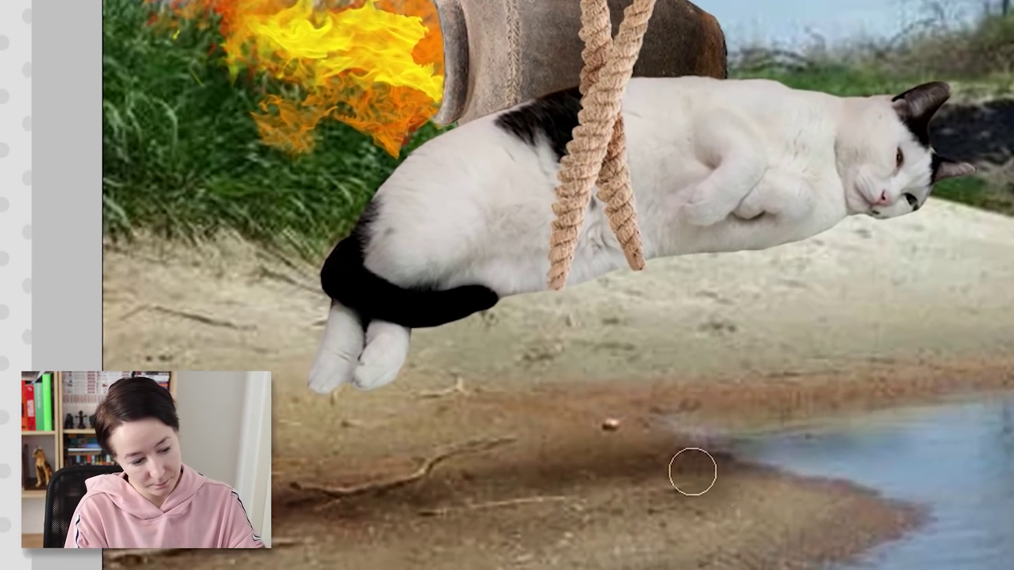
# Make the brush much larger with the ] key
pyautogui.press(']')
pyautogui.press(']')
pyautogui.press(']')
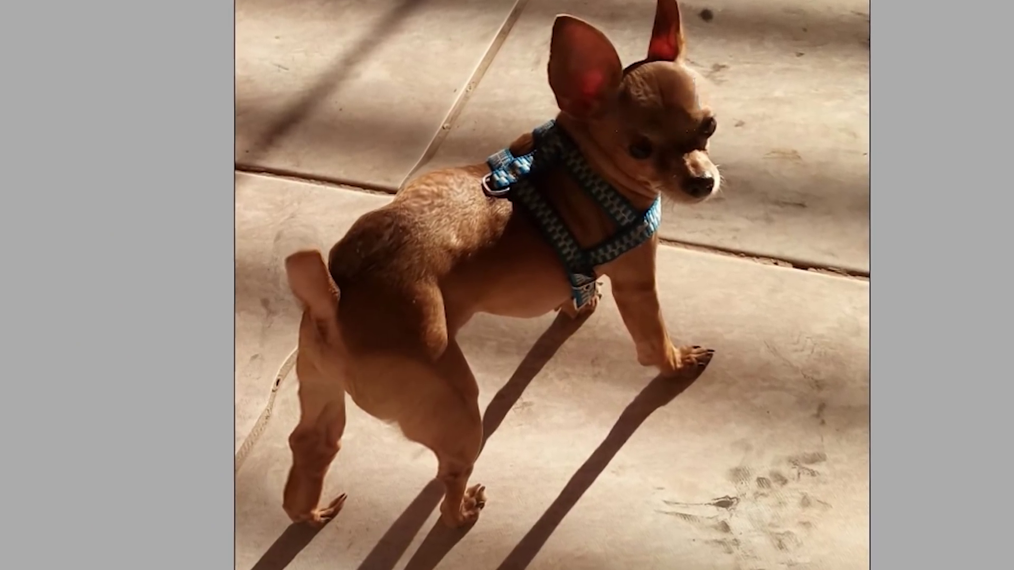
# Bloat and reshape the chihuahua's head and front leg in Liquify
pyautogui.moveTo(623, 254); pyautogui.dragTo(623, 296)
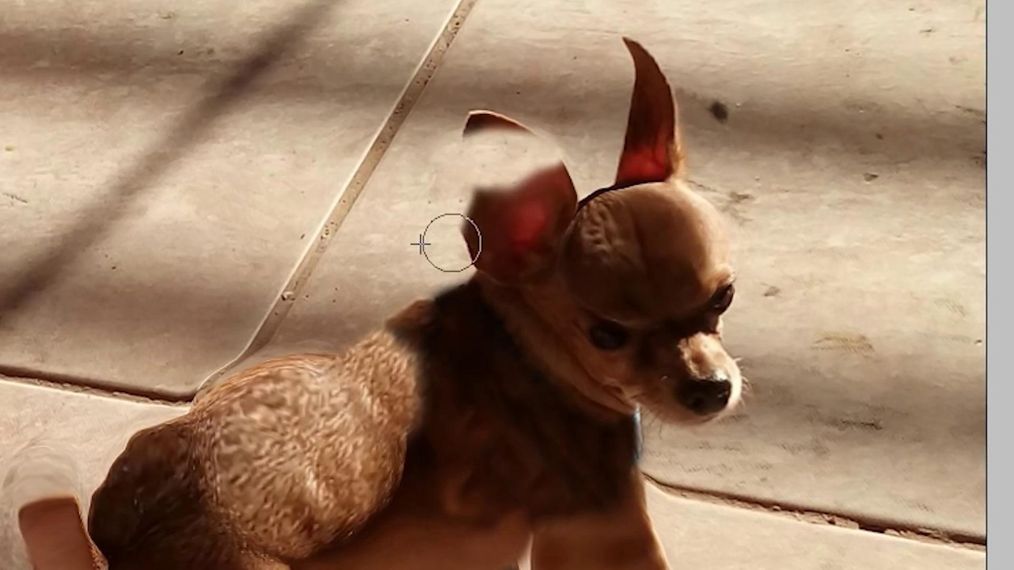
# Reshape the dog's left ear and start a Free Transform of the layer
pyautogui.moveTo(448, 237); pyautogui.dragTo(606, 104)
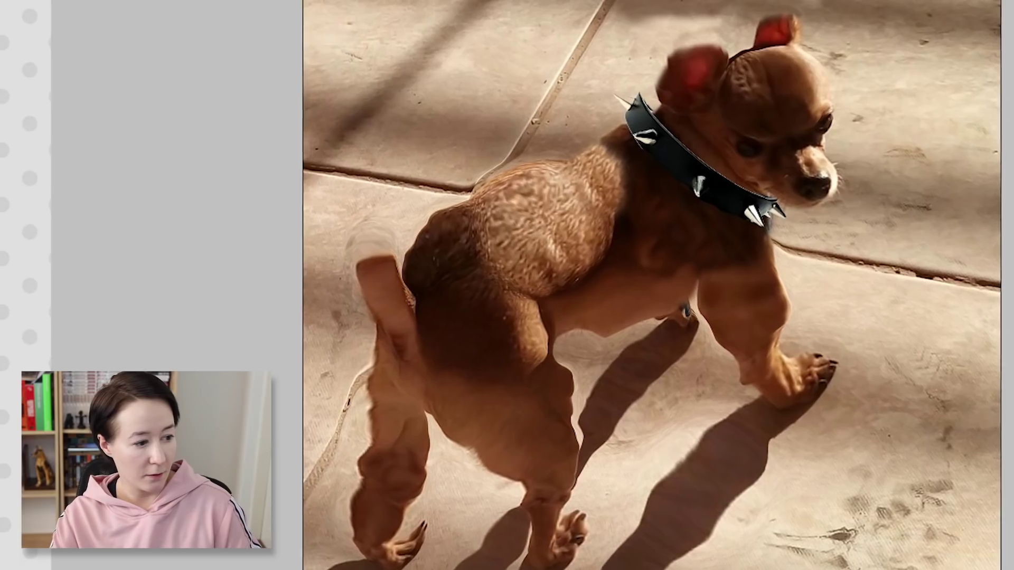
pyautogui.rightClick(482, 46)
pyautogui.click(549, 204)
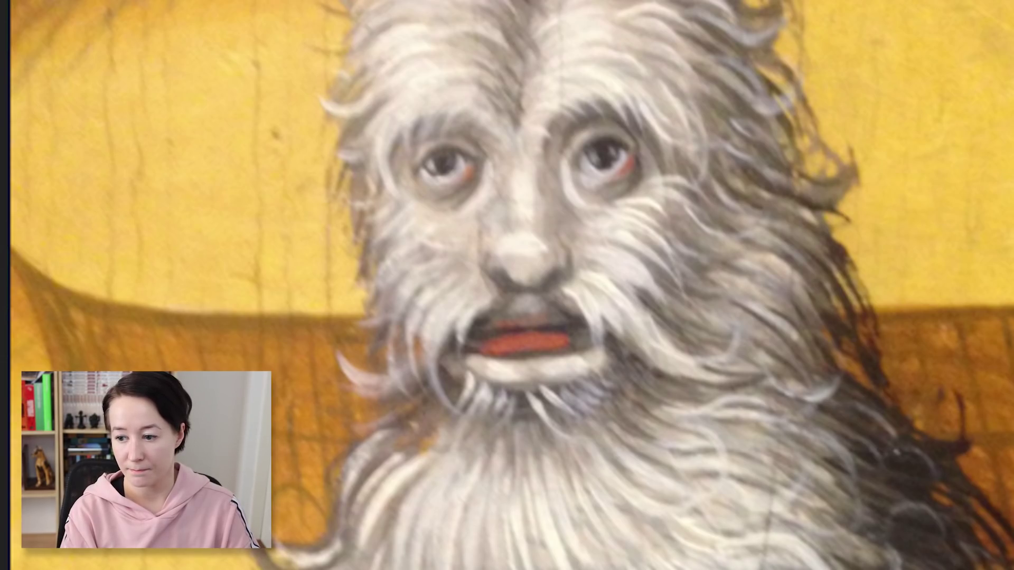
# Search Google for 'old man lips'
pyautogui.write('o')
pyautogui.write('ld man ')
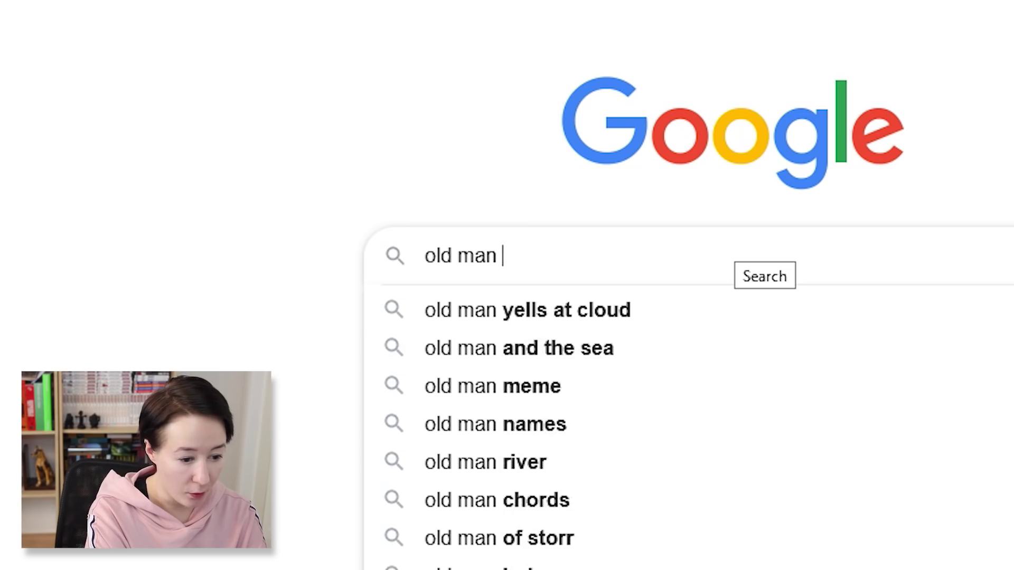
pyautogui.write('lips')
pyautogui.press('Return')
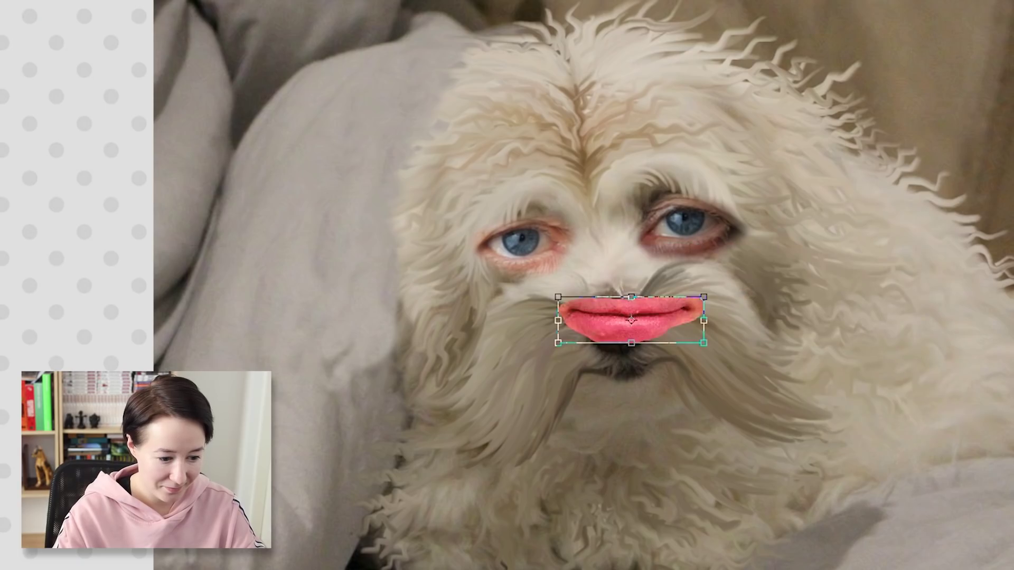
# Move the pasted lips below the dog's nose, rotate them, and soften their corners
pyautogui.moveTo(631, 328); pyautogui.dragTo(622, 378)
pyautogui.moveTo(707, 381); pyautogui.dragTo(705, 354)
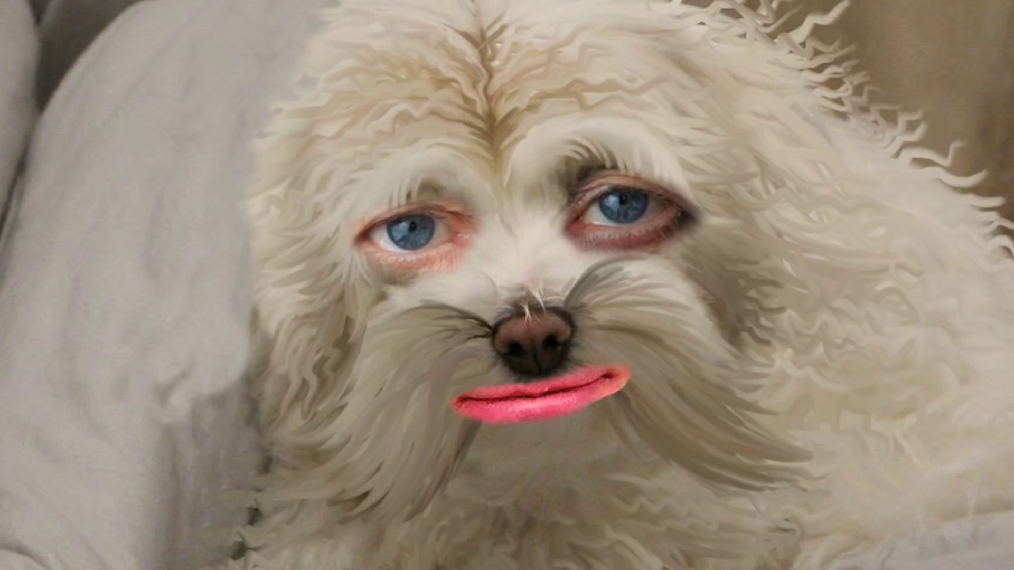
pyautogui.moveTo(470, 396); pyautogui.dragTo(446, 414)
pyautogui.moveTo(626, 373); pyautogui.dragTo(618, 389)
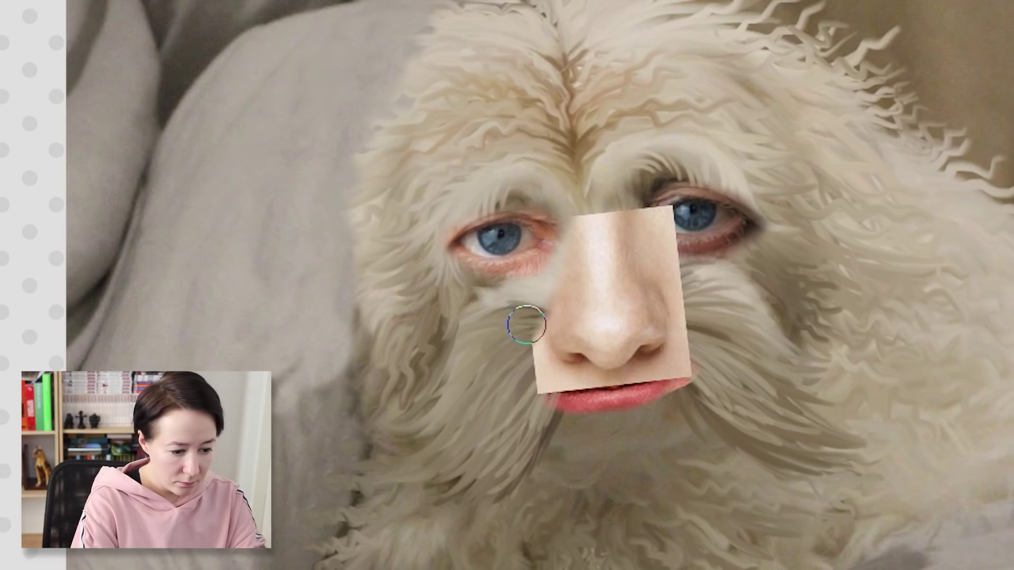
# Blend the nose patch's edges into the fur and start resizing it with Ctrl+T
pyautogui.moveTo(526, 324)
pyautogui.mouseDown()
pyautogui.moveTo(549, 382)
pyautogui.moveTo(664, 382)
pyautogui.mouseUp()
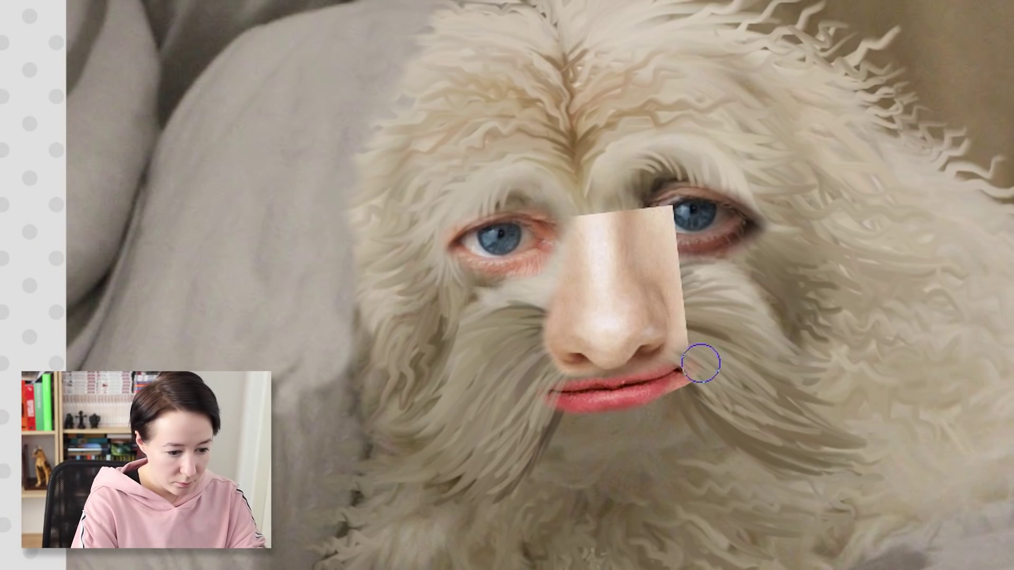
pyautogui.moveTo(689, 315)
pyautogui.mouseDown()
pyautogui.moveTo(655, 245)
pyautogui.moveTo(668, 195)
pyautogui.mouseUp()
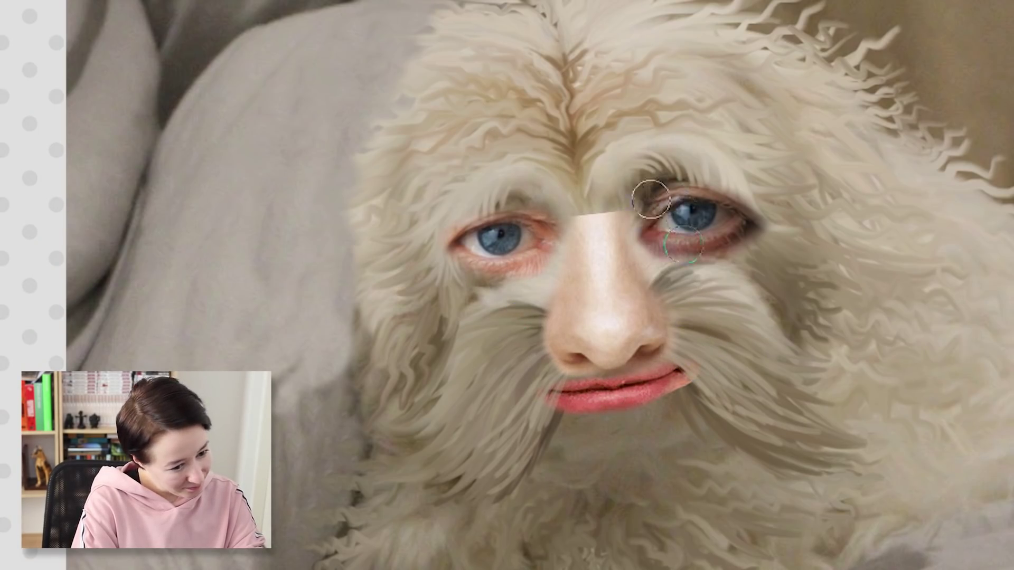
pyautogui.hotkey('ctrl', 't')
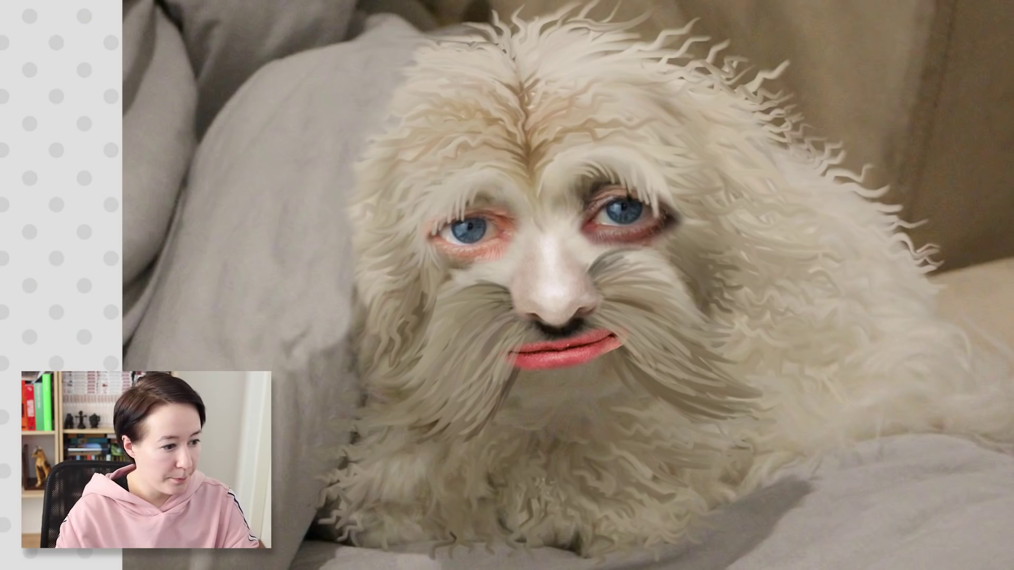
# Free-transform the current layer from its right-click menu
pyautogui.rightClick(678, 55)
pyautogui.click(697, 215)
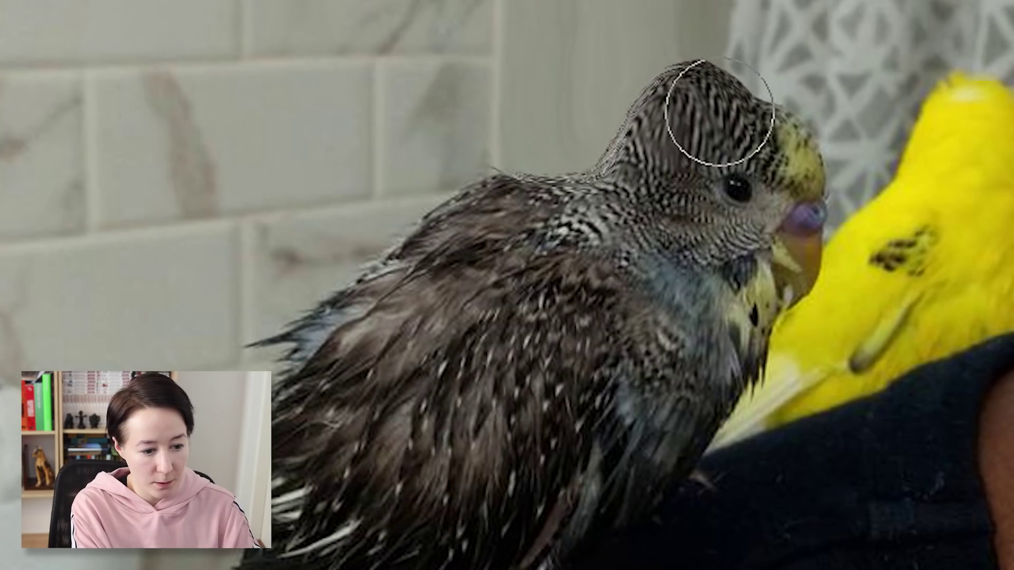
# Warp the budgie's head upward and commit the pasted human eyes
pyautogui.moveTo(720, 108); pyautogui.dragTo(710, 58)
pyautogui.moveTo(781, 113); pyautogui.dragTo(782, 63)
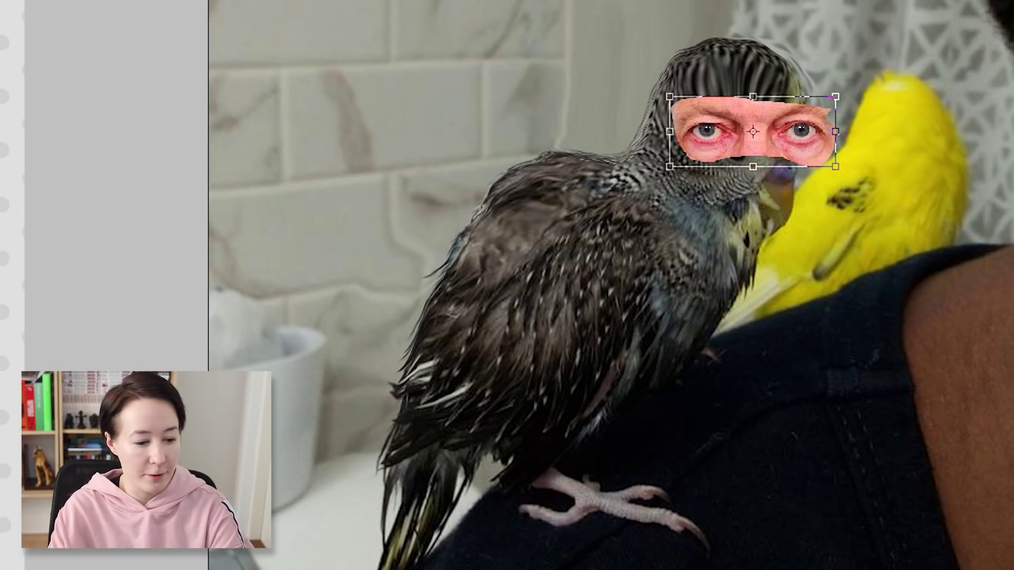
pyautogui.press('Return')
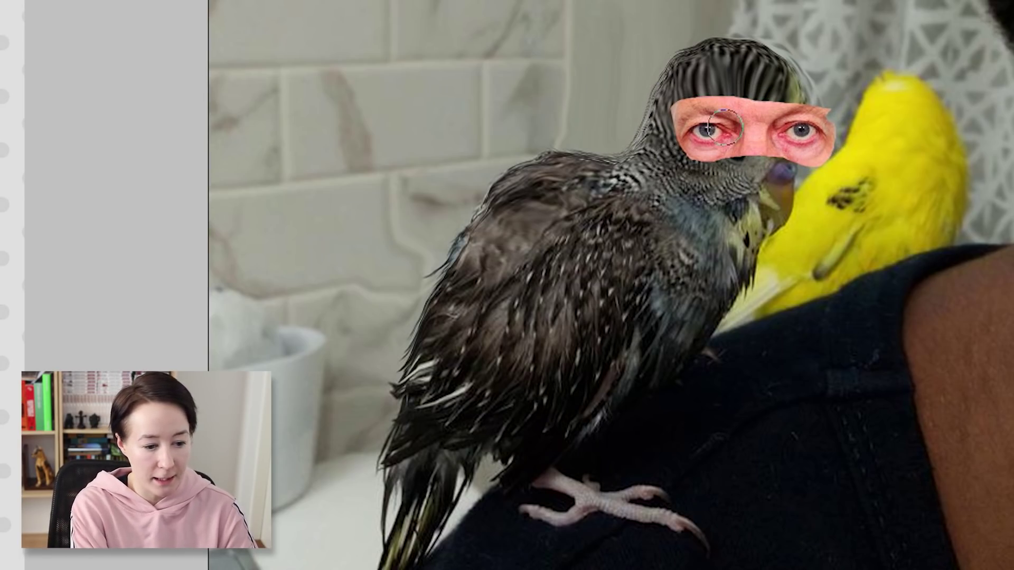
# Paint darker head stripes, blend the human nose edges, and bloat the head rounder
pyautogui.moveTo(654, 117); pyautogui.dragTo(702, 97)
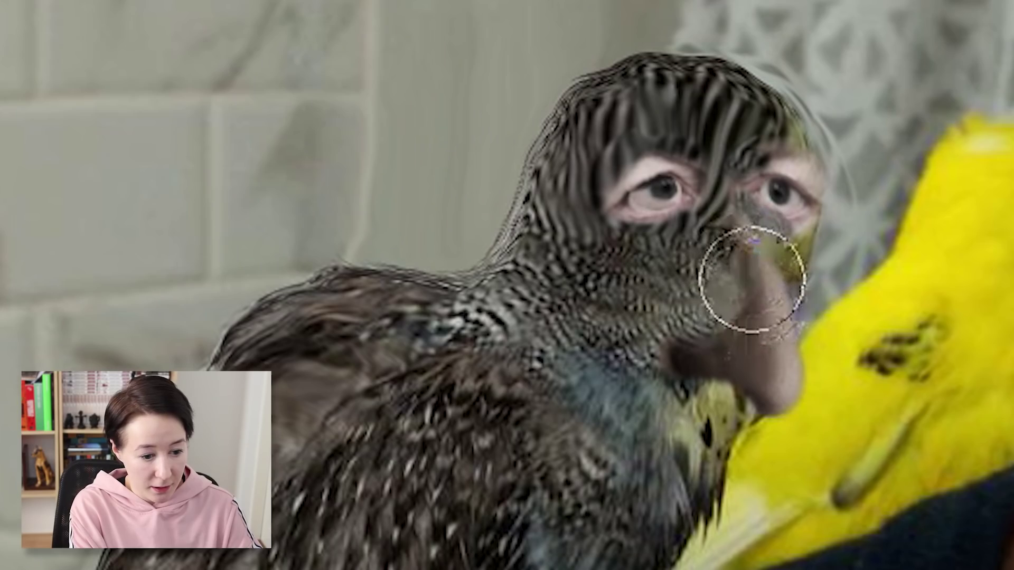
pyautogui.moveTo(753, 280)
pyautogui.mouseDown()
pyautogui.moveTo(747, 265)
pyautogui.moveTo(737, 324)
pyautogui.moveTo(766, 296)
pyautogui.moveTo(730, 293)
pyautogui.mouseUp()
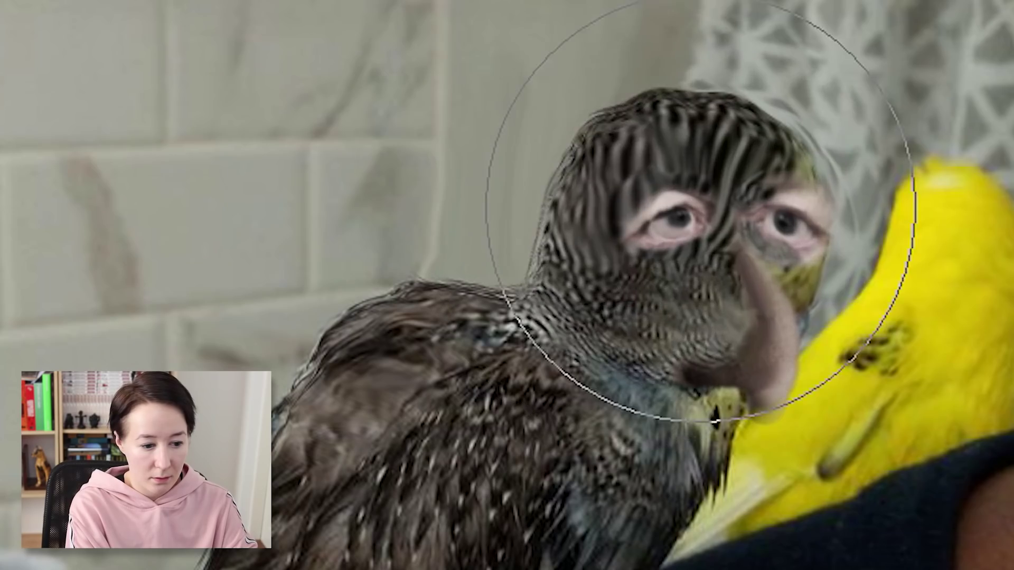
pyautogui.click(739, 109)
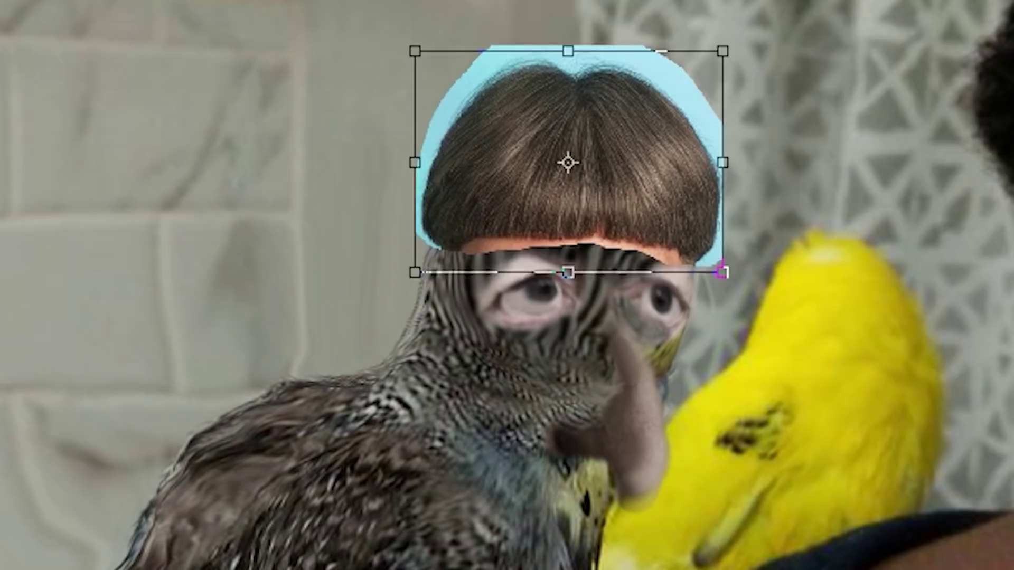
# Erase the hair's blue background, reveal bird stripes through the bangs, and warp the nose and lips
pyautogui.moveTo(400, 264); pyautogui.dragTo(706, 151)
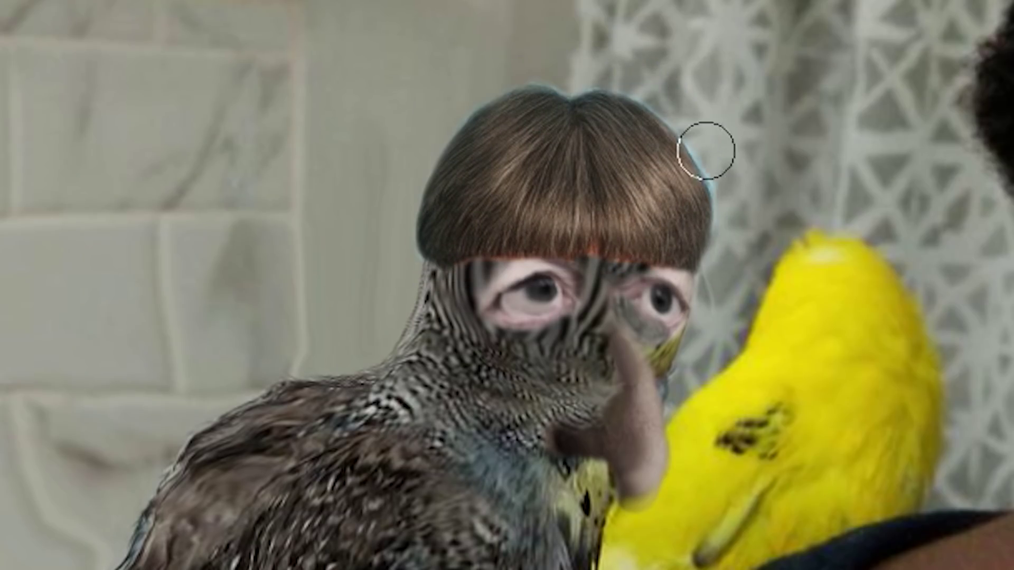
pyautogui.moveTo(397, 214); pyautogui.dragTo(609, 265)
pyautogui.moveTo(544, 193); pyautogui.dragTo(580, 277)
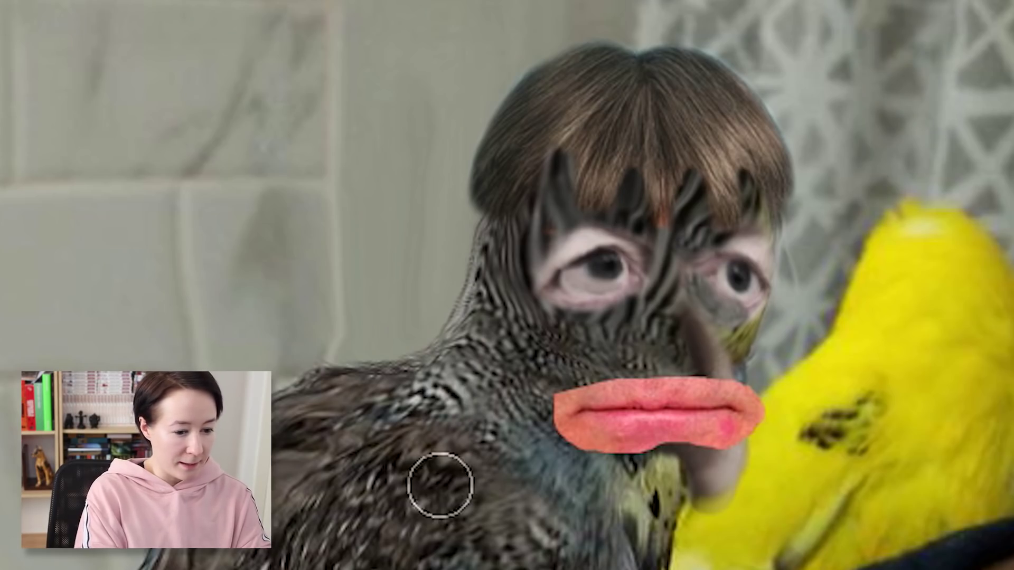
pyautogui.moveTo(674, 378); pyautogui.dragTo(548, 470)
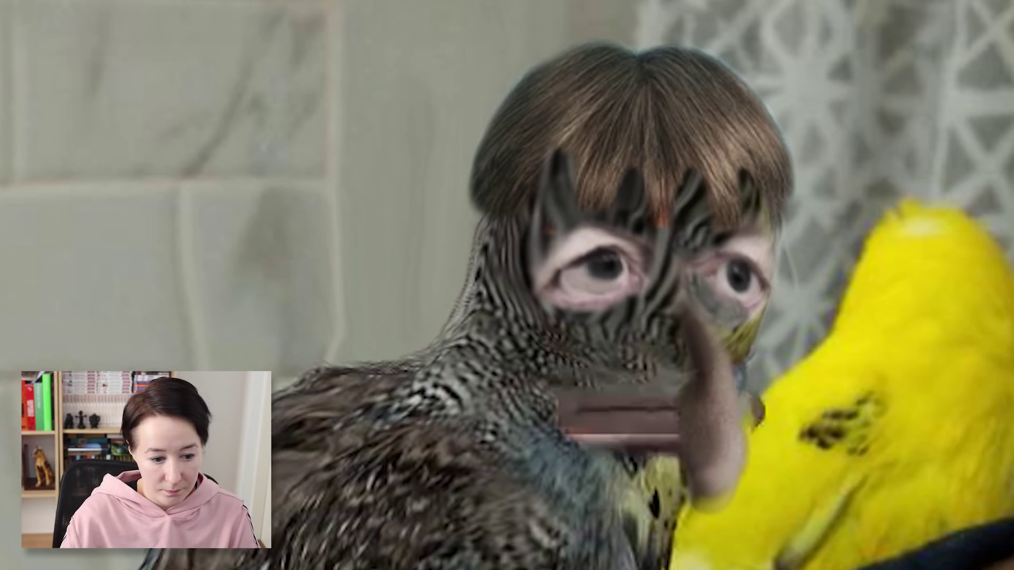
pyautogui.moveTo(517, 403); pyautogui.dragTo(575, 418)
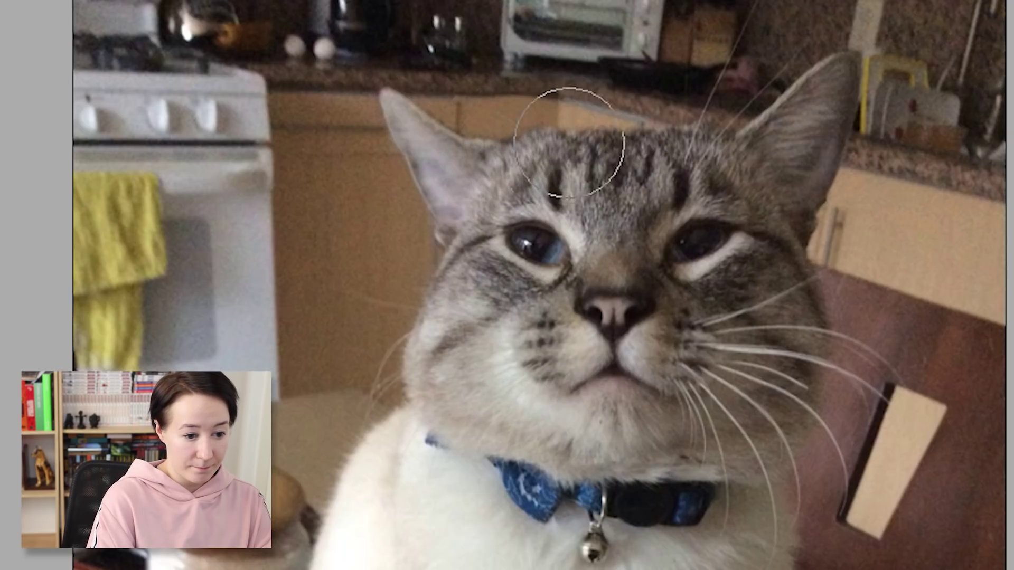
# Warp the cat's forehead stripes and scale its face down with Free Transform
pyautogui.moveTo(569, 142); pyautogui.dragTo(638, 136)
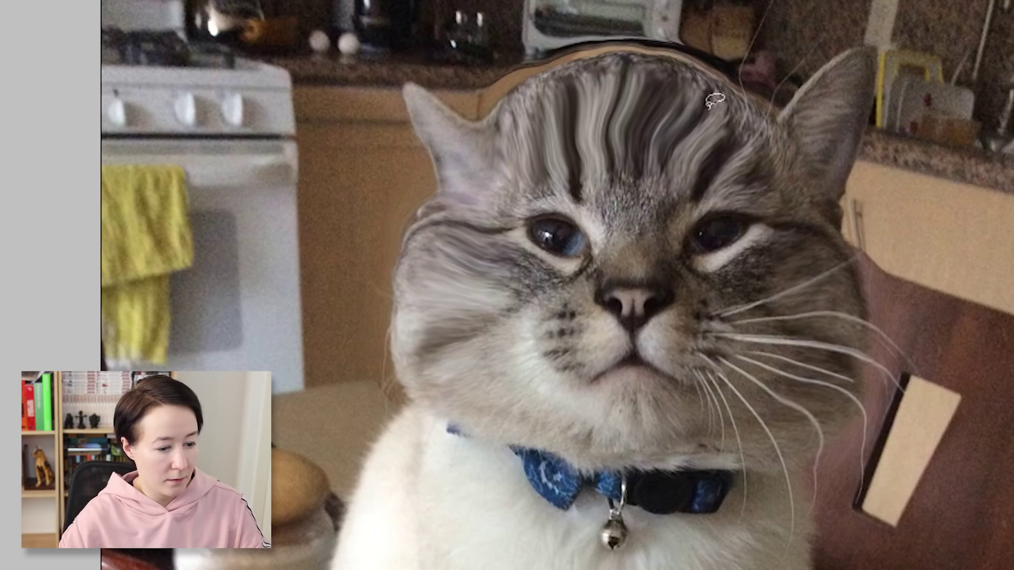
pyautogui.rightClick(707, 106)
pyautogui.click(781, 319)
pyautogui.moveTo(447, 120); pyautogui.dragTo(468, 136)
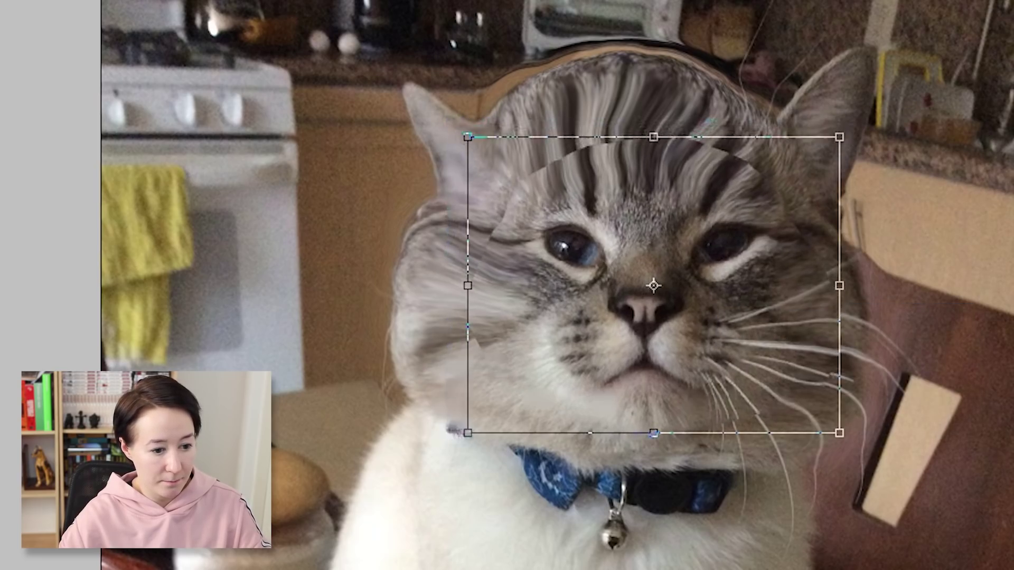
pyautogui.press('Return')
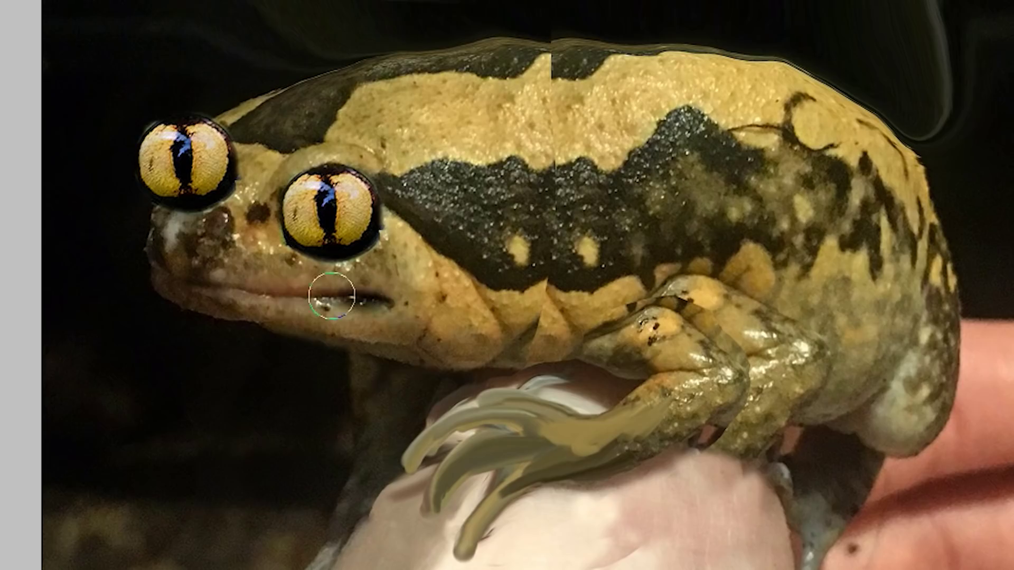
# Paint a darker mouth line on the frog
pyautogui.moveTo(332, 294)
pyautogui.mouseDown()
pyautogui.moveTo(358, 303)
pyautogui.moveTo(324, 314)
pyautogui.mouseUp()
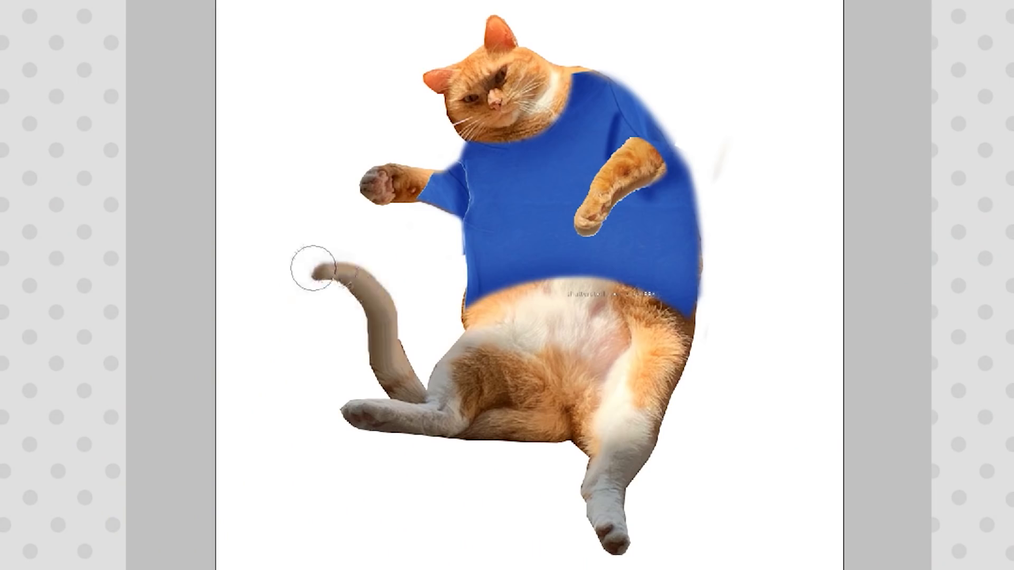
# Paint the cat's brown tail out in a long curve below the mandolin
pyautogui.moveTo(313, 267); pyautogui.dragTo(297, 407)
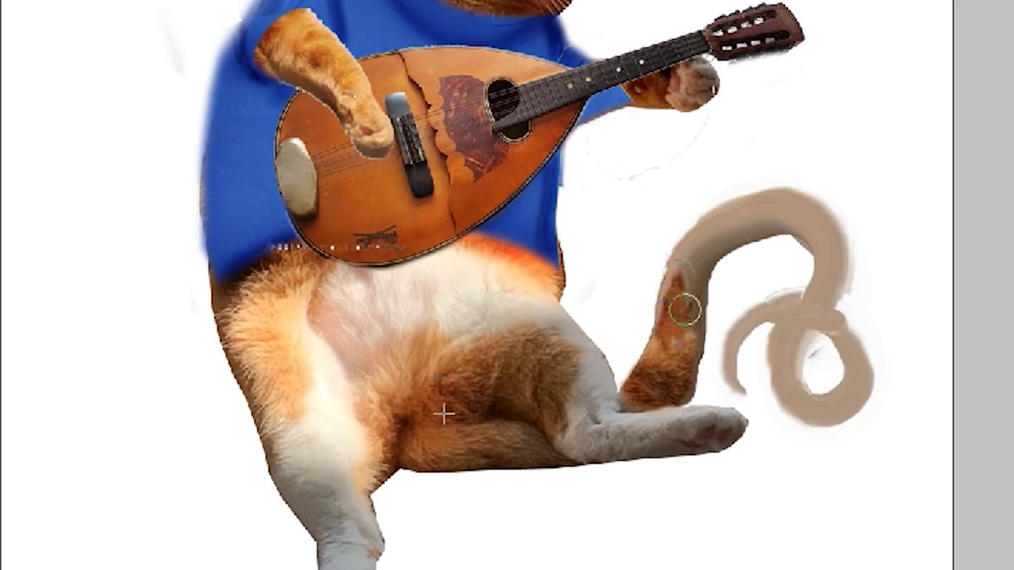
# Clone orange fur from the hind leg up onto the base of the tail
pyautogui.moveTo(685, 308); pyautogui.dragTo(739, 228)
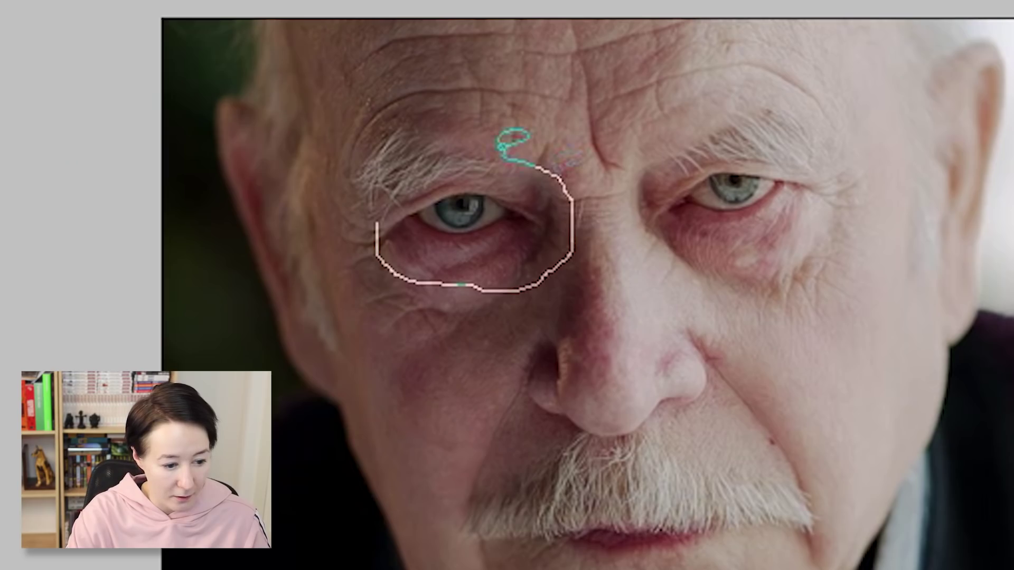
# Lasso the man's eye and blend the pasted right eye patch into the cat's fur
pyautogui.moveTo(515, 147); pyautogui.dragTo(489, 154)
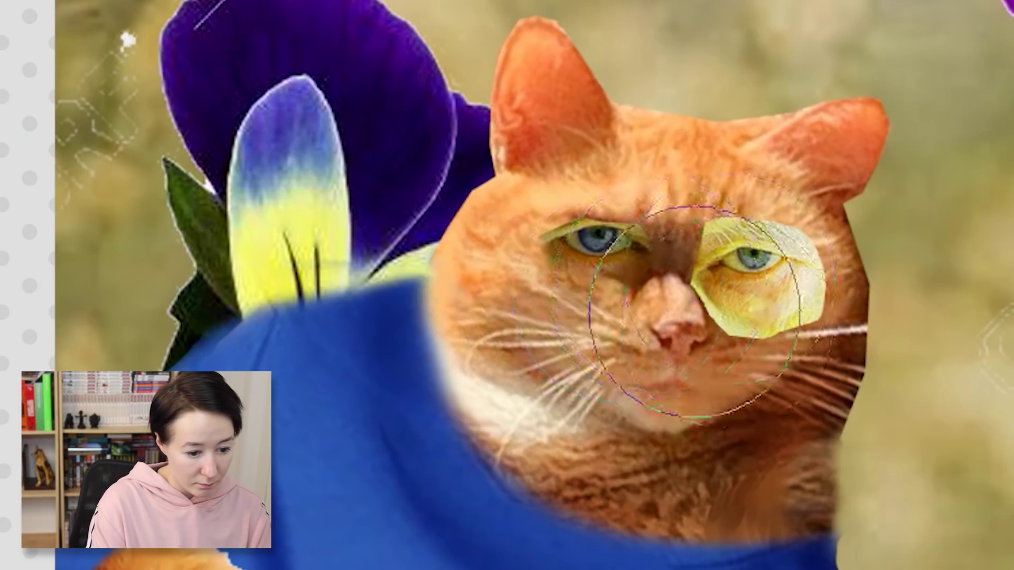
pyautogui.moveTo(680, 310); pyautogui.dragTo(736, 330)
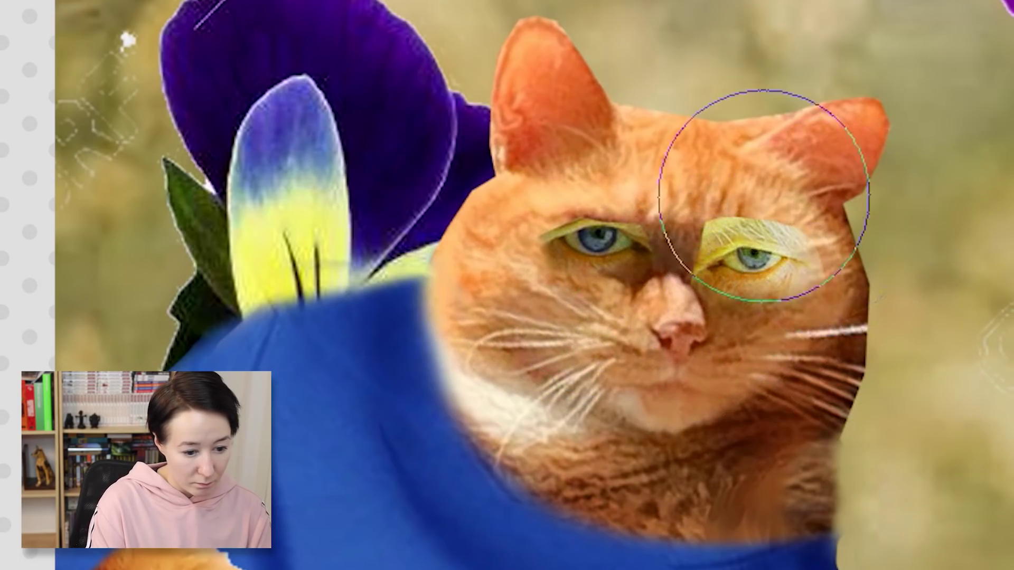